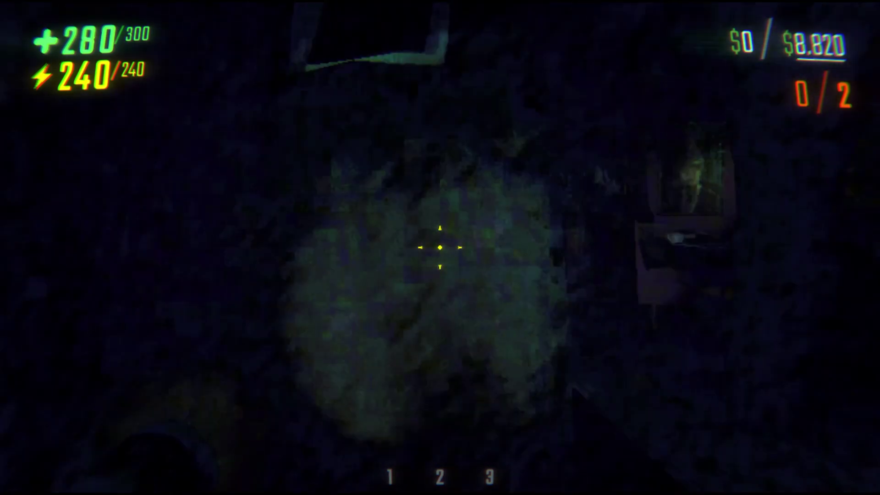
Sprint through the dark rooms toward the crib and photograph the ghost with the camera
key("shift")
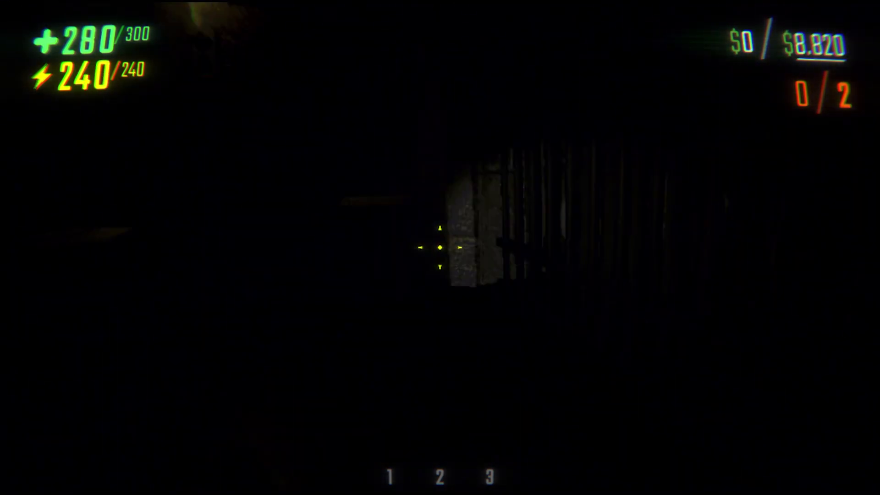
key("shift")
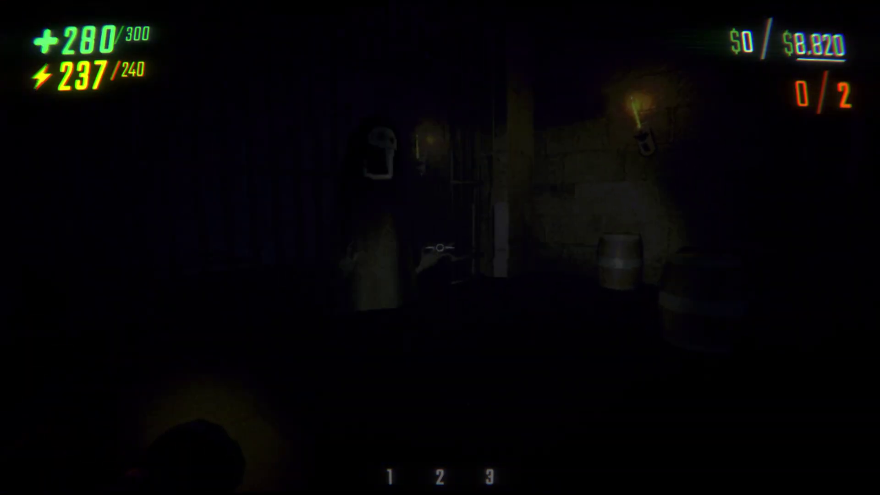
right_click(440, 247)
left_click(440, 248)
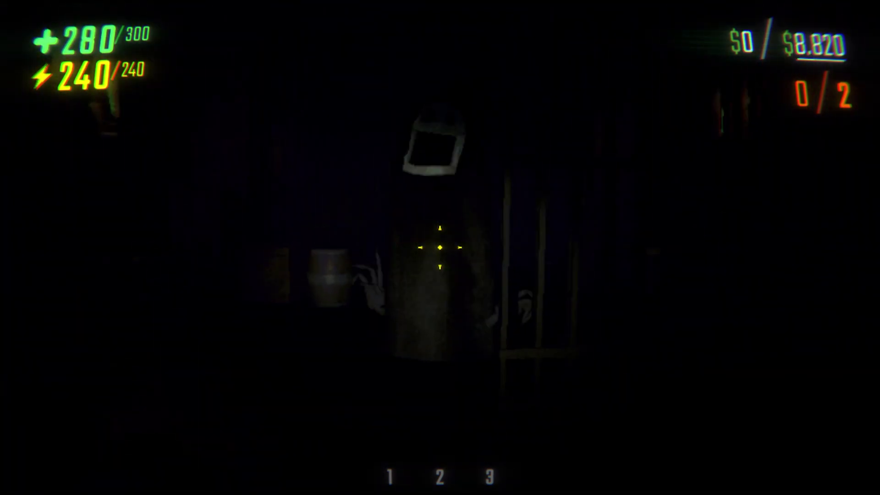
right_click(440, 248)
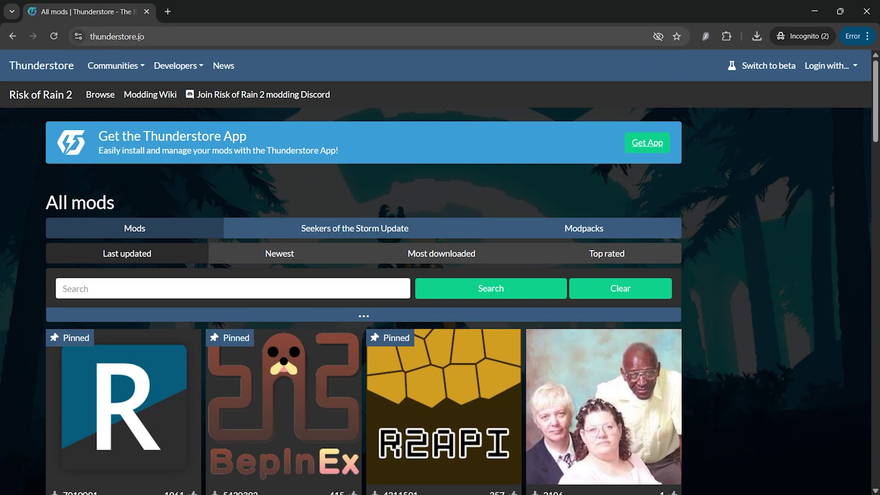
Find the R.E.P.O. community by searching 'R.E.' among all communities and open it
left_click(122, 69)
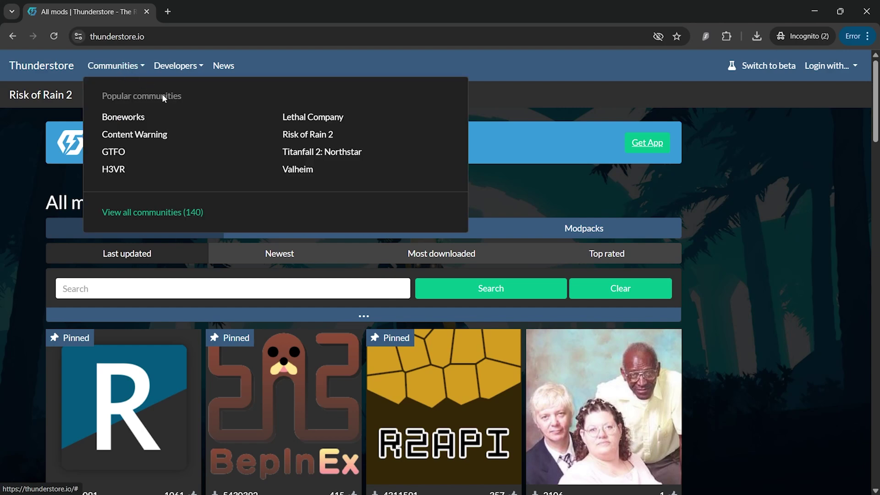
left_click(164, 213)
left_click(126, 158)
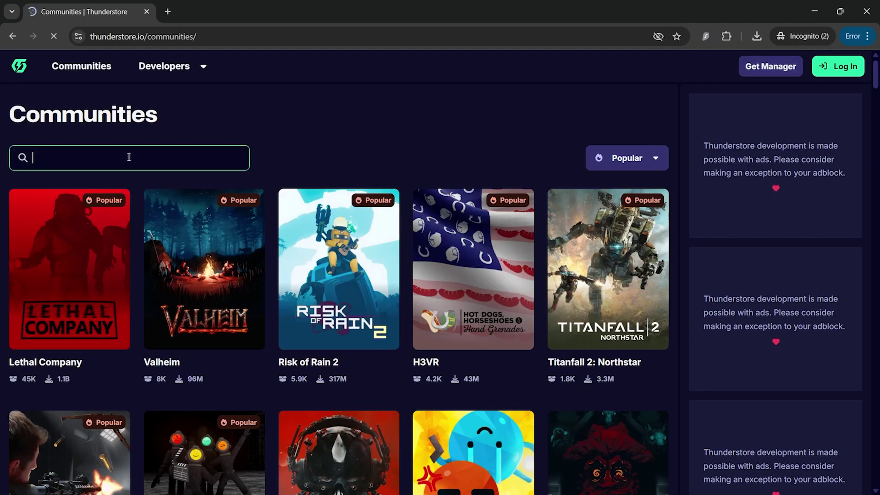
type("R.E.")
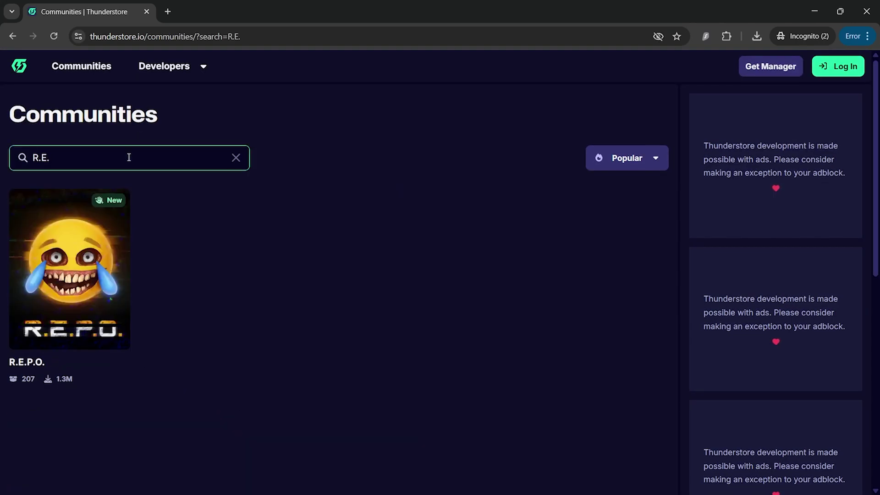
left_click(73, 259)
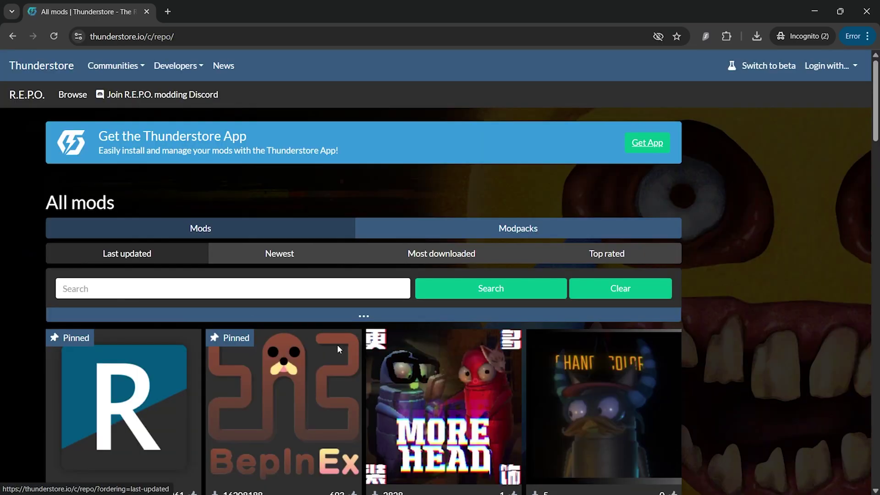
Search the R.E.P.O. mods for 'health' to find XH DamageShow EnemyHealthBar
scroll(70, 223, "down", 5)
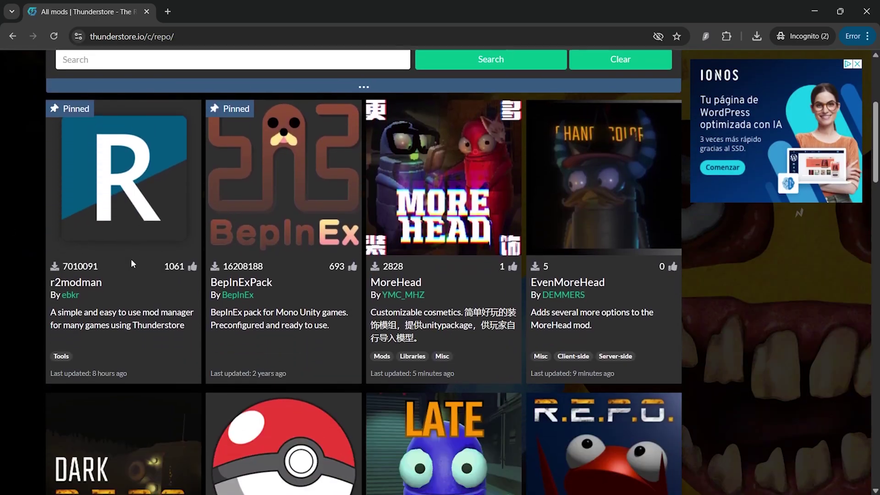
scroll(328, 328, "down", 6)
scroll(319, 395, "up", 11)
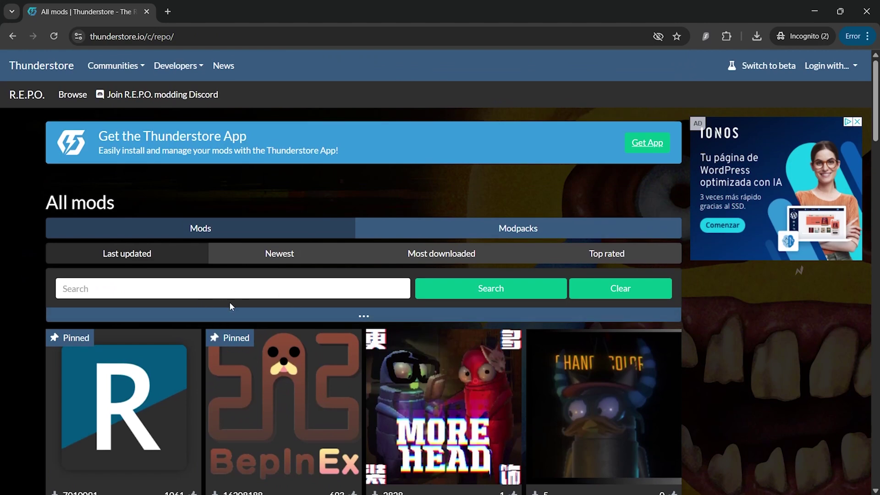
left_click(285, 289)
type("healthbar")
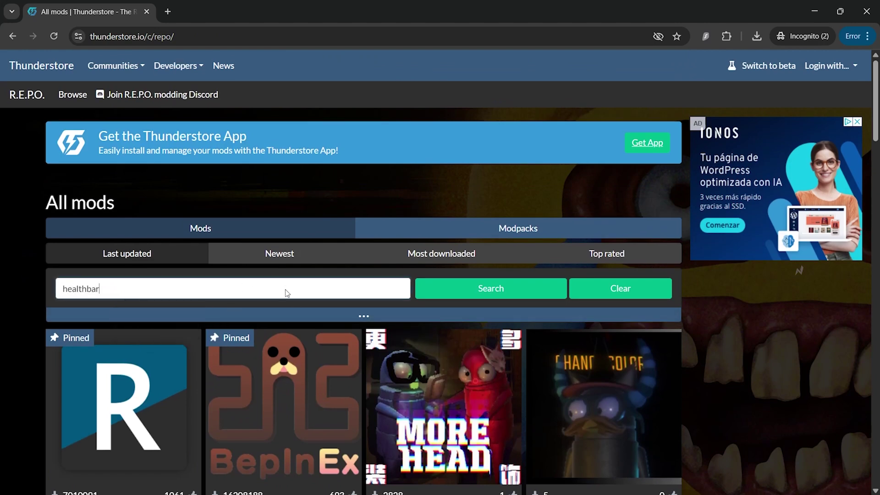
scroll(291, 314, "down", 3)
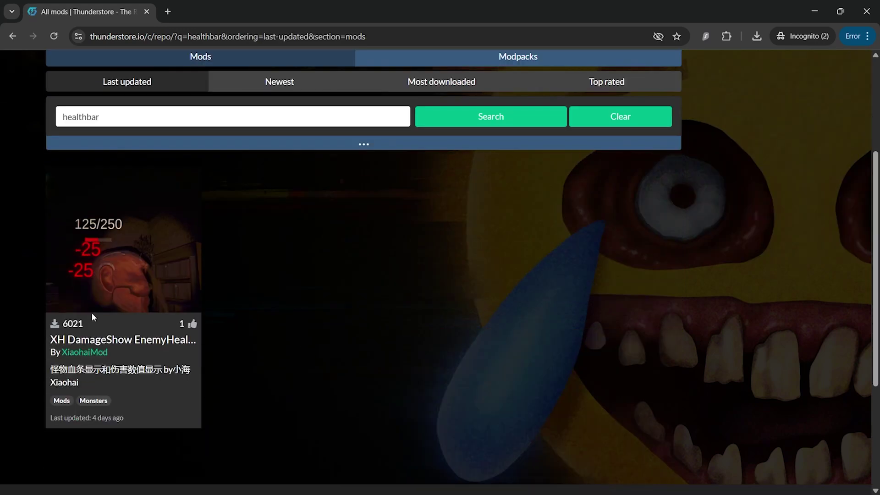
Open the XH DamageShow EnemyHealthBar page and save its 1.0.0 zip to Downloads
left_click(111, 274)
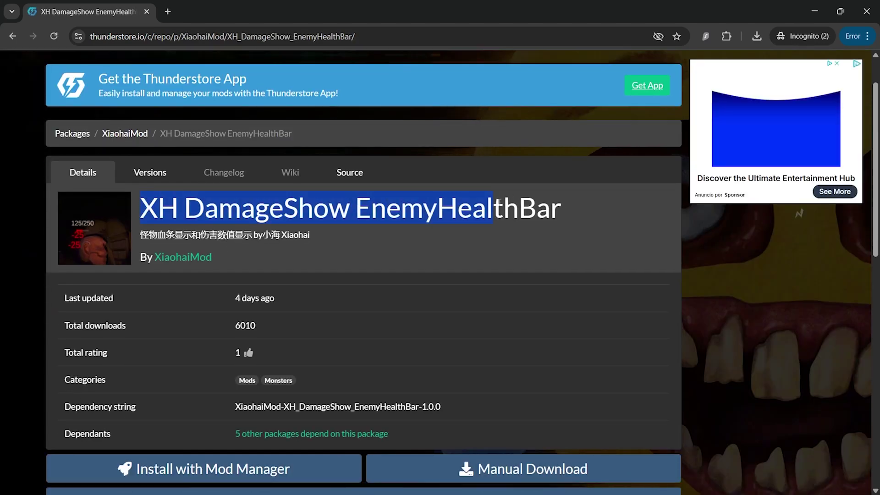
left_click(455, 247)
scroll(417, 283, "down", 4)
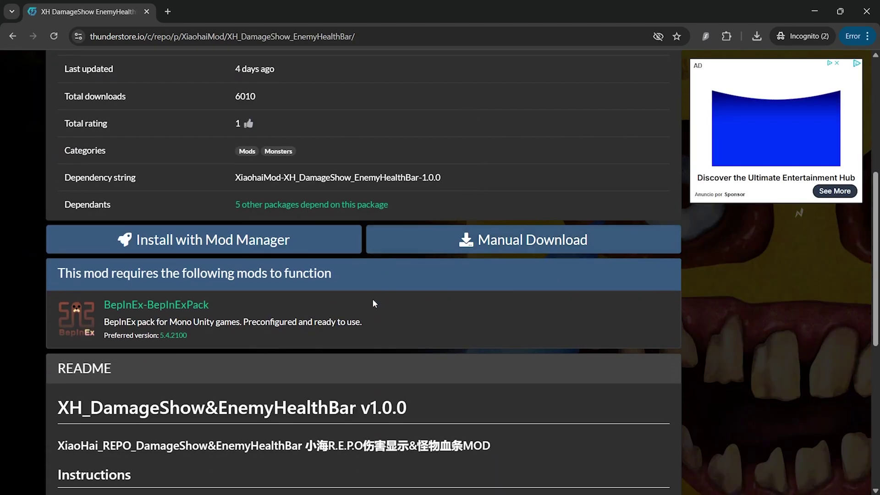
scroll(360, 299, "up", 3)
scroll(175, 222, "down", 7)
scroll(243, 293, "up", 3)
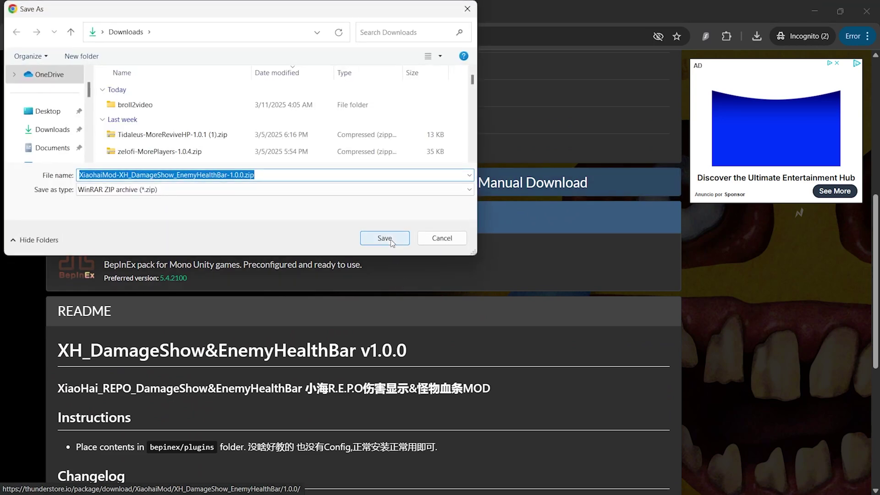
left_click(385, 239)
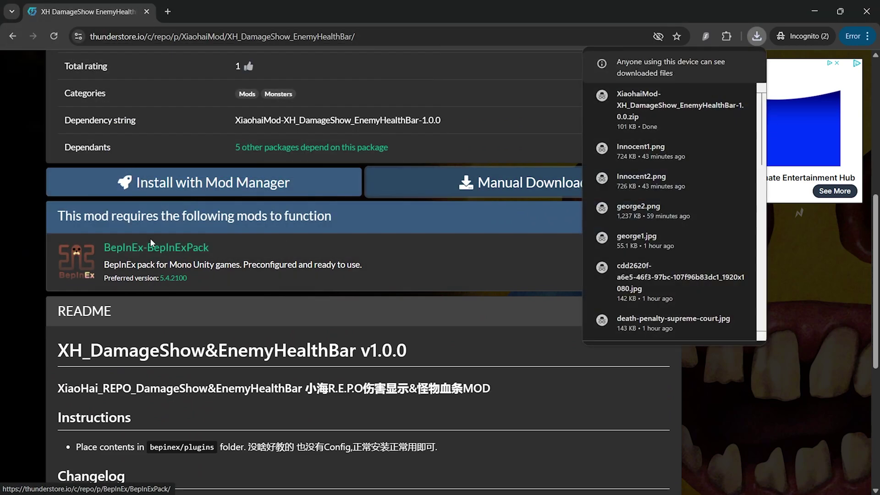
left_click(263, 257)
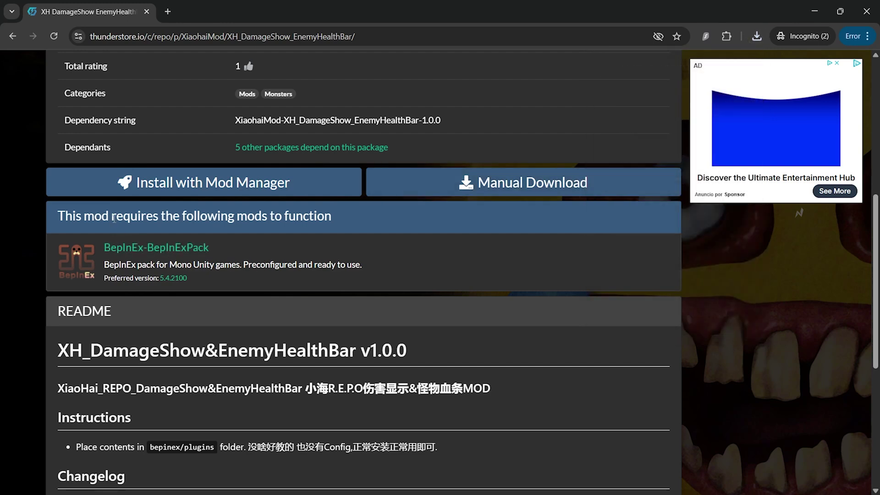
Save the required BepInExPack 5.4.2100 zip from its dependency page to Downloads
left_click(290, 262)
scroll(344, 276, "up", 3)
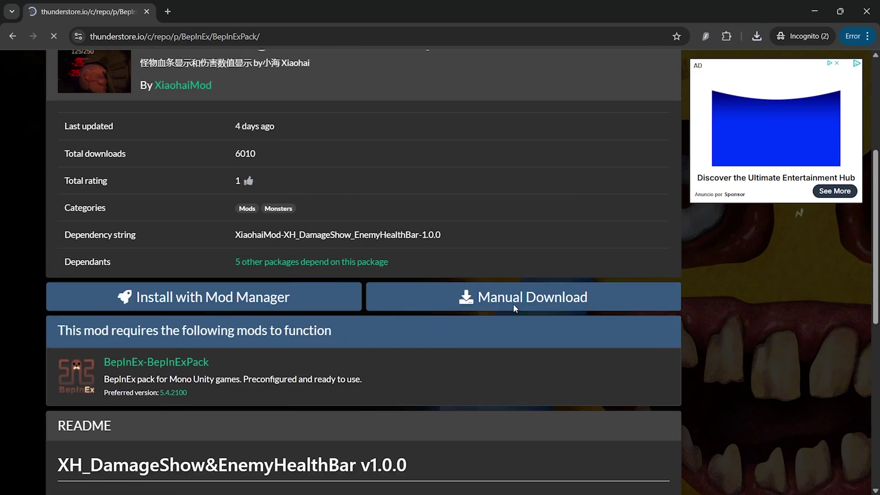
scroll(527, 298, "down", 5)
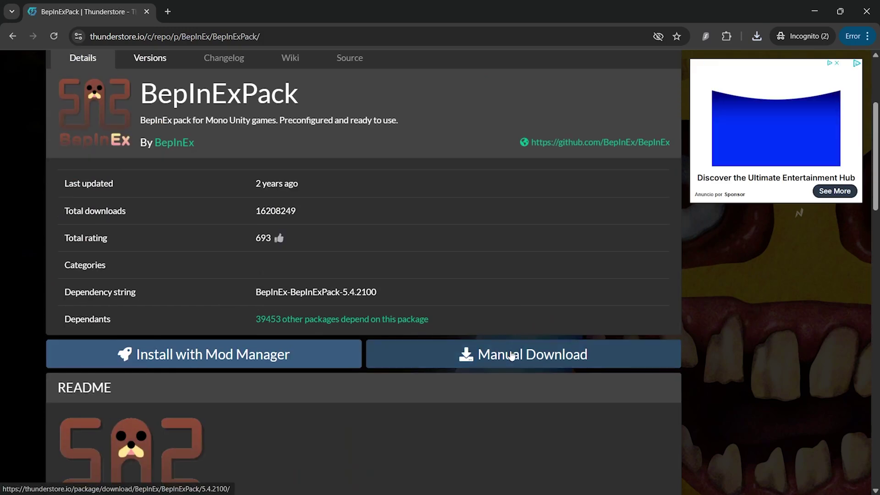
left_click(399, 364)
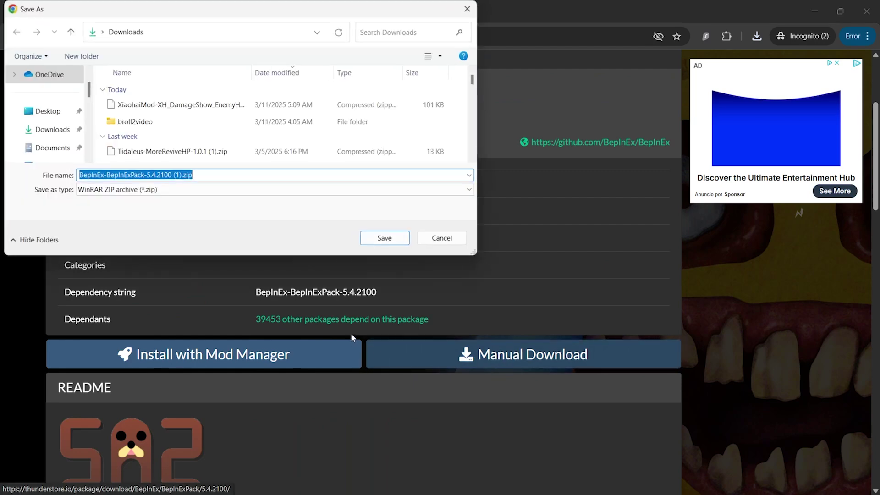
left_click(386, 239)
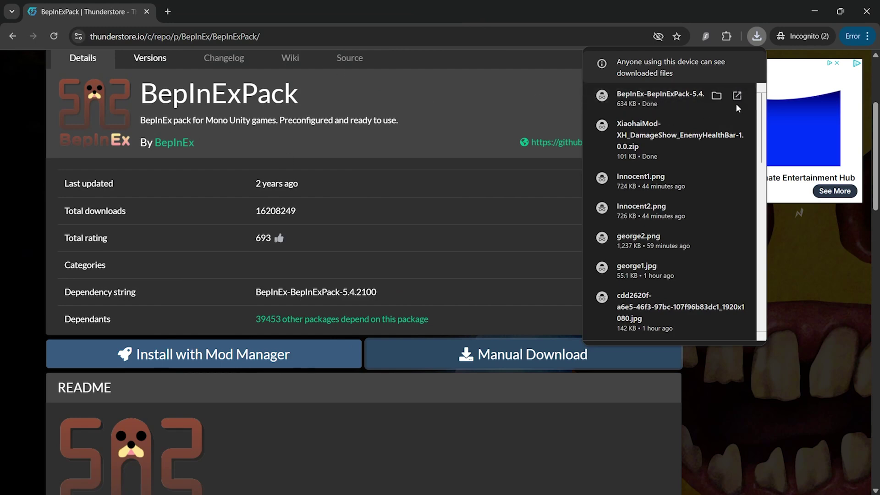
Open the BepInExPack zip's inner folder showing BepInEx, doorstop_config.ini and winhttp.dll
left_click(650, 97)
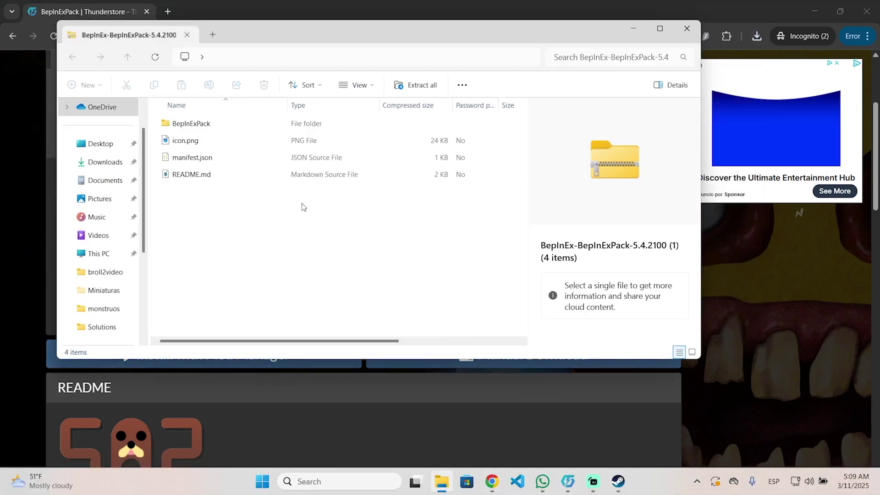
double_click(227, 121)
left_click_drag(189, 198, 226, 120)
left_click_drag(199, 215, 220, 137)
left_click(223, 207)
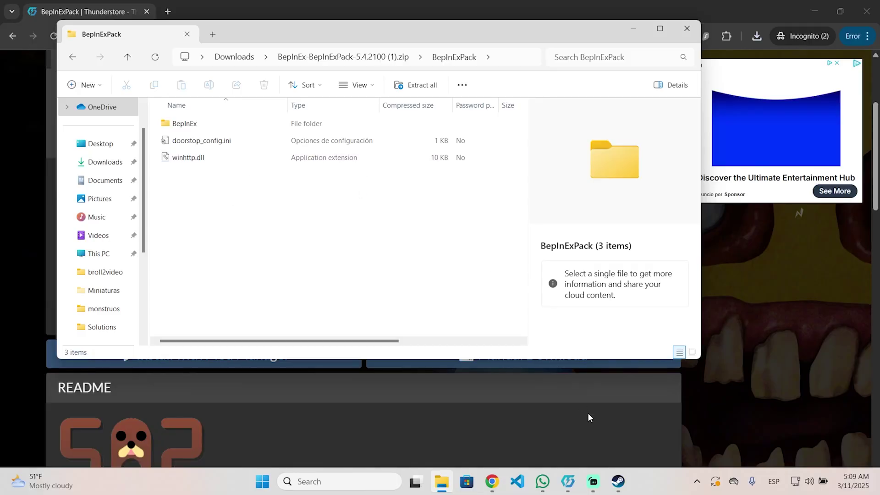
Search the Steam library for 'r.e.p' and browse R.E.P.O.'s local files at steamapps\common\REPO
left_click(619, 484)
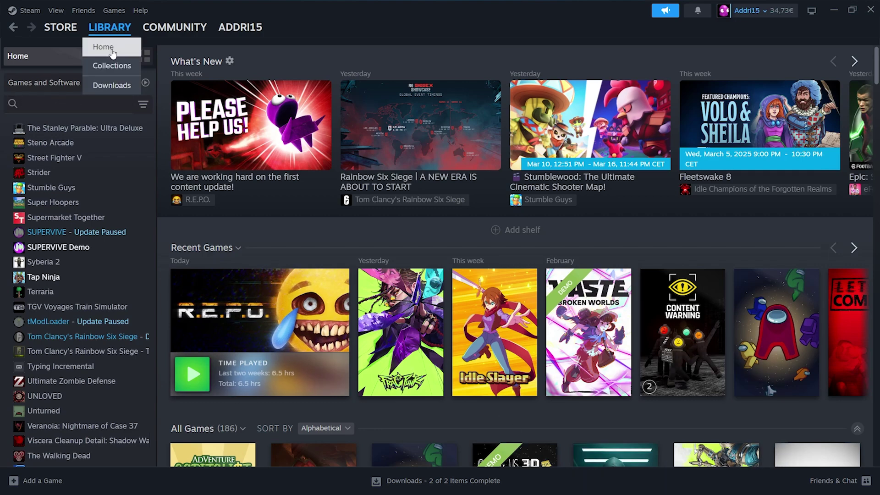
left_click(83, 102)
type("r.e.p")
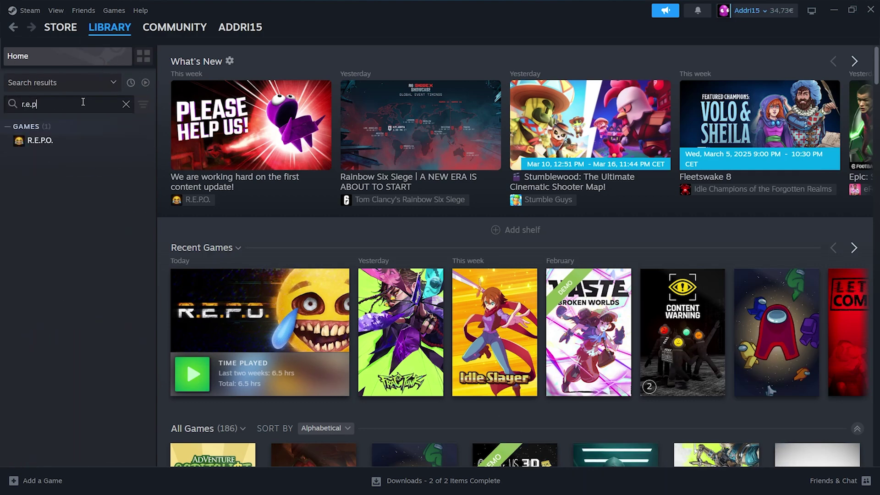
right_click(66, 146)
mouse_move(85, 221)
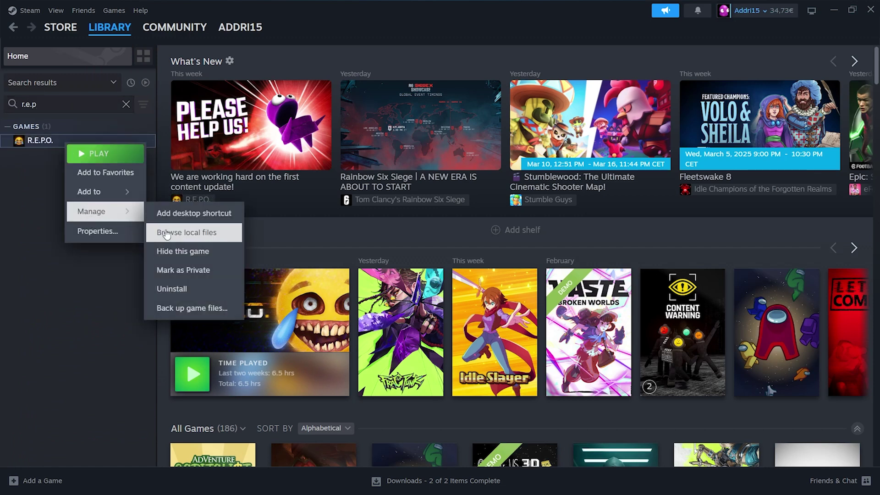
left_click(181, 236)
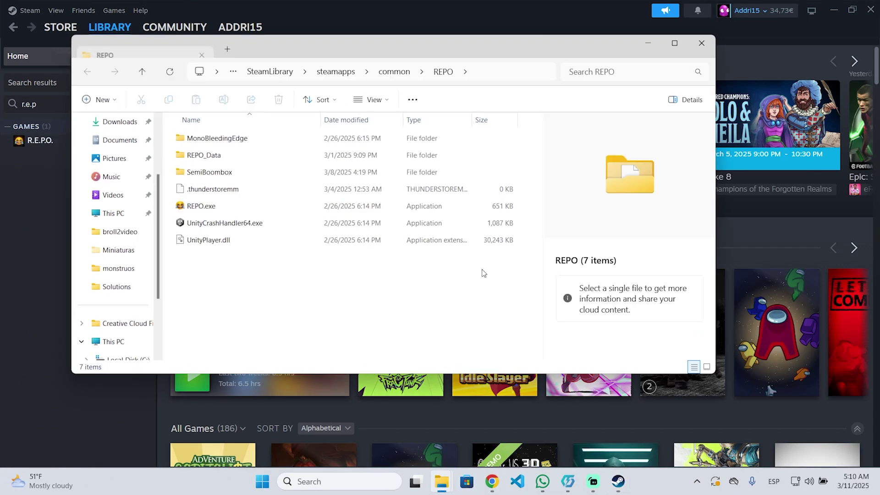
left_click_drag(545, 55, 510, 143)
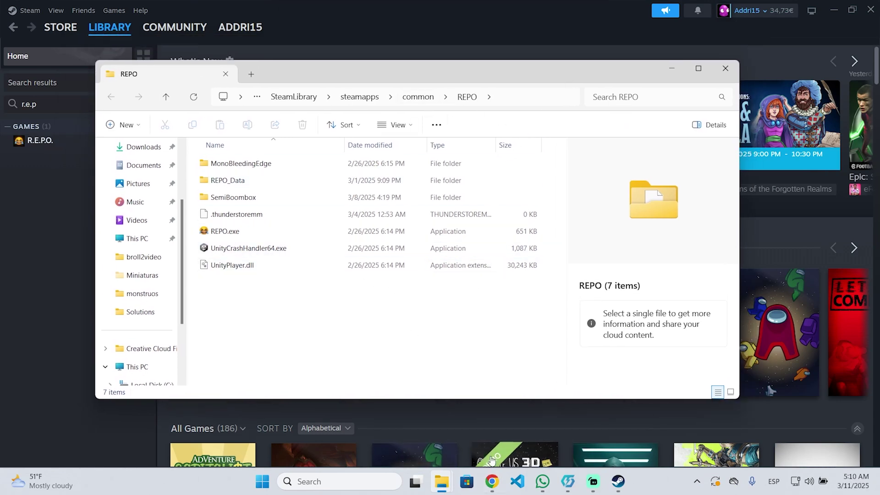
Arrange the BepInExPack archive and REPO folder windows side by side
mouse_move(443, 481)
left_click(380, 417)
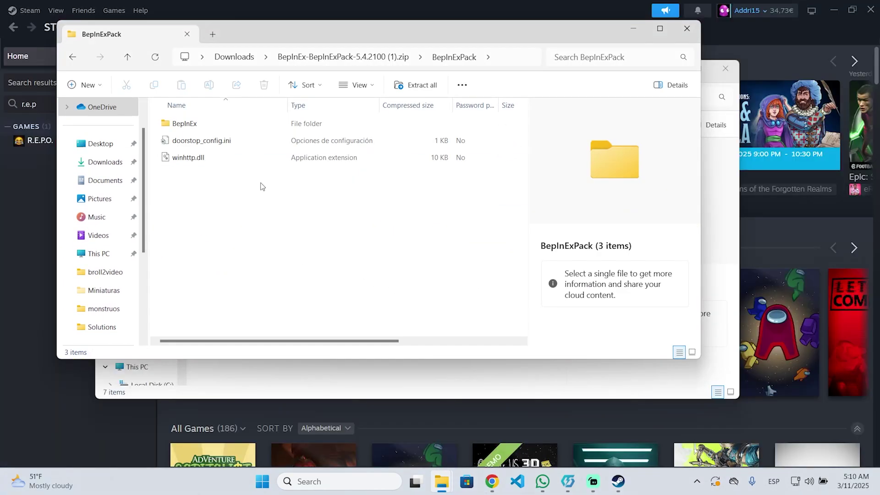
left_click_drag(414, 34, 372, 76)
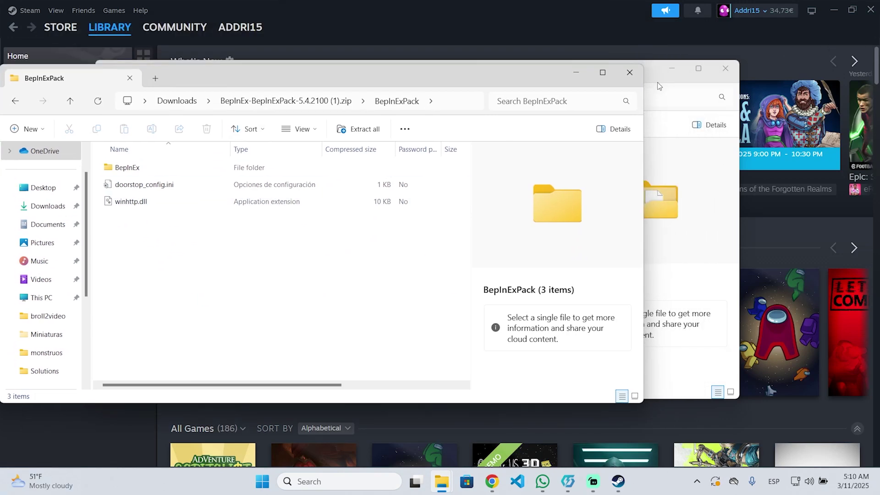
left_click_drag(663, 78, 839, 113)
left_click_drag(368, 72, 358, 67)
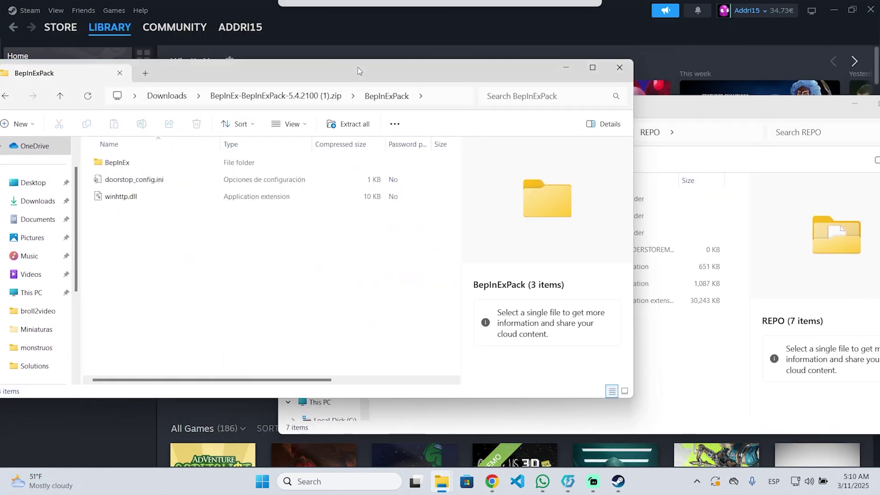
Copy BepInEx, doorstop_config.ini and winhttp.dll into the REPO folder, making 10 items
left_click_drag(206, 256, 226, 157)
left_click_drag(169, 259, 207, 158)
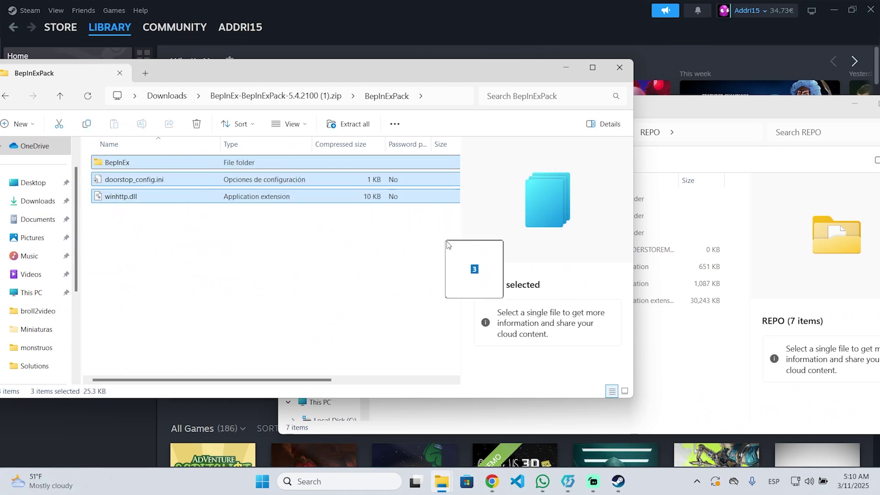
left_click(664, 331)
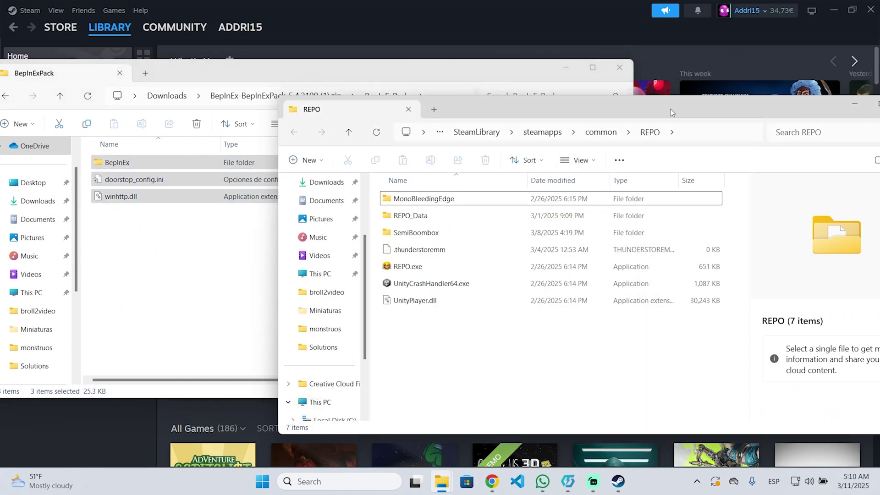
left_click_drag(670, 109, 597, 108)
key("ctrl+v")
left_click_drag(538, 100, 442, 74)
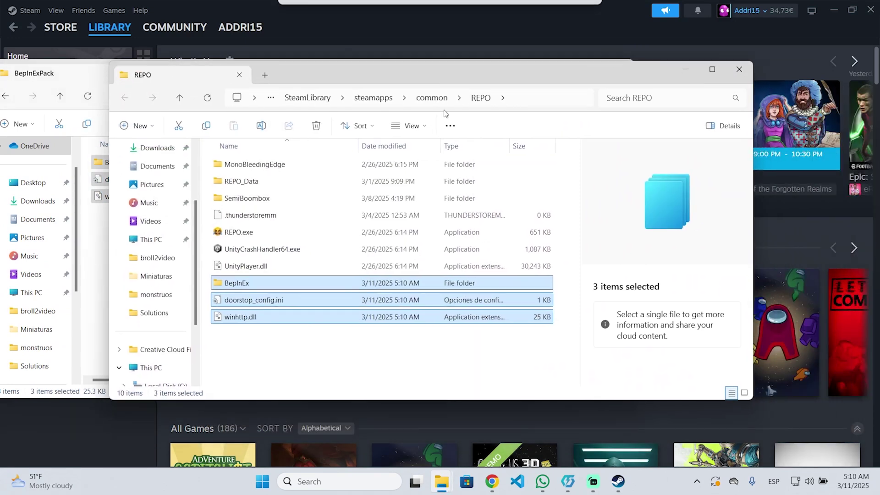
left_click(363, 344)
mouse_move(285, 340)
left_mouse_down()
mouse_move(306, 294)
mouse_move(292, 340)
left_mouse_up()
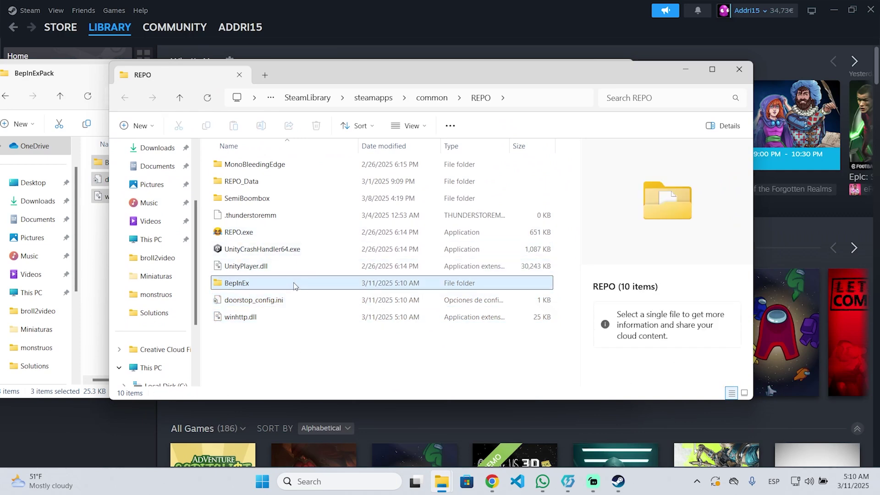
Run REPO.exe once so the BepInEx console initialises and reports 0 plugins
double_click(255, 233)
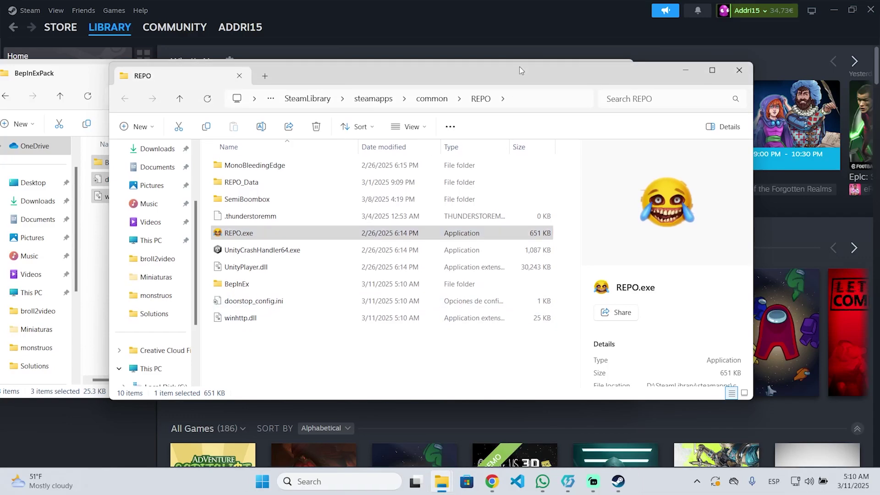
left_click_drag(519, 72, 496, 93)
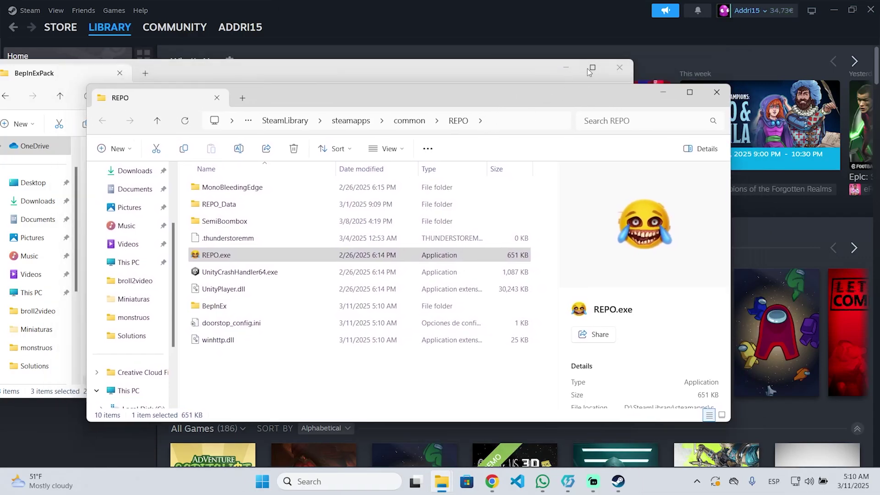
Copy XH_DamageShow&EnemyHealthBar.dll from the downloaded XiaohaiMod zip
left_click(833, 9)
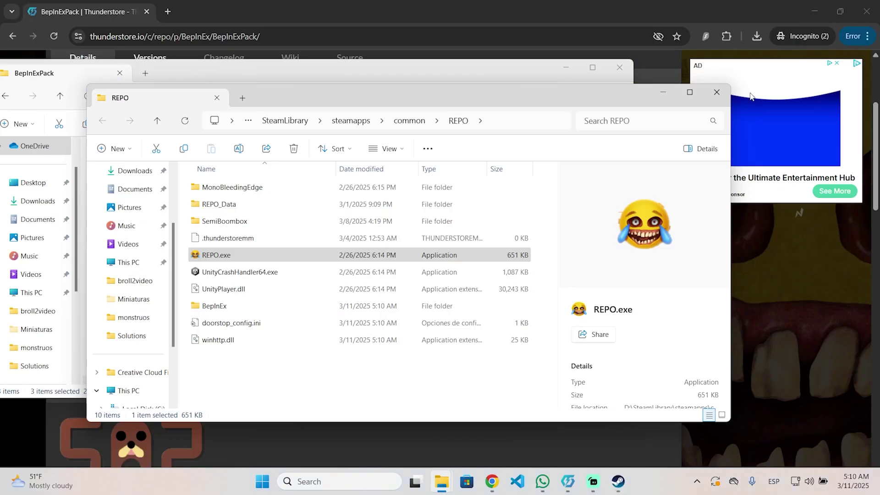
left_click(757, 36)
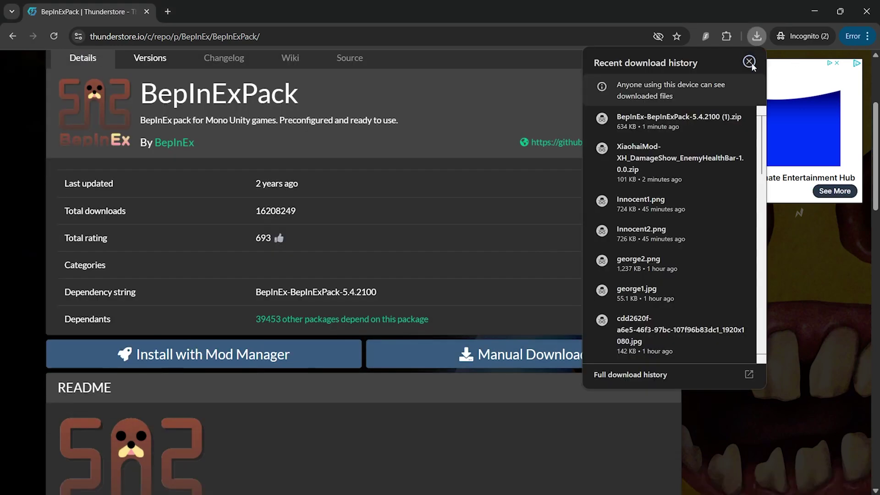
left_click(658, 169)
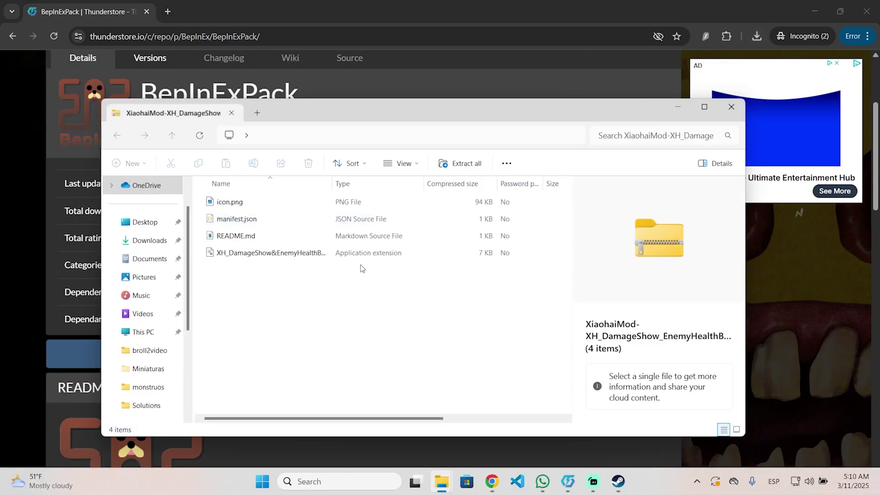
left_click_drag(225, 274, 494, 253)
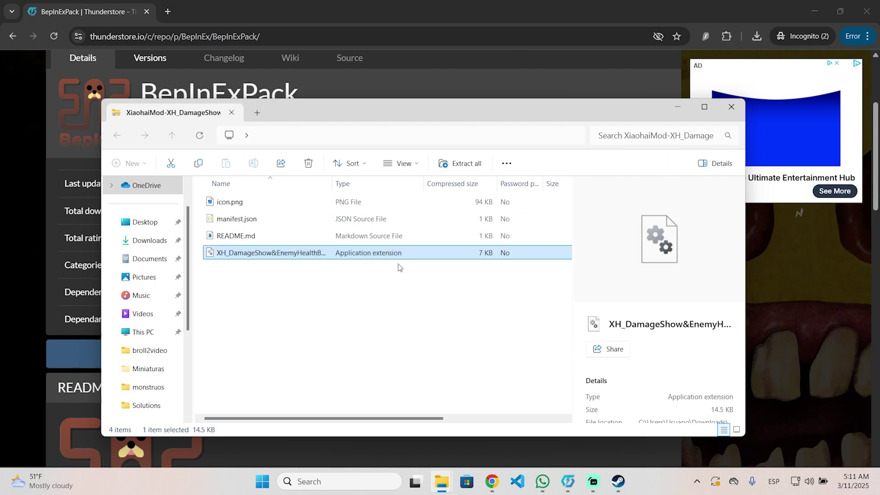
right_click(316, 255)
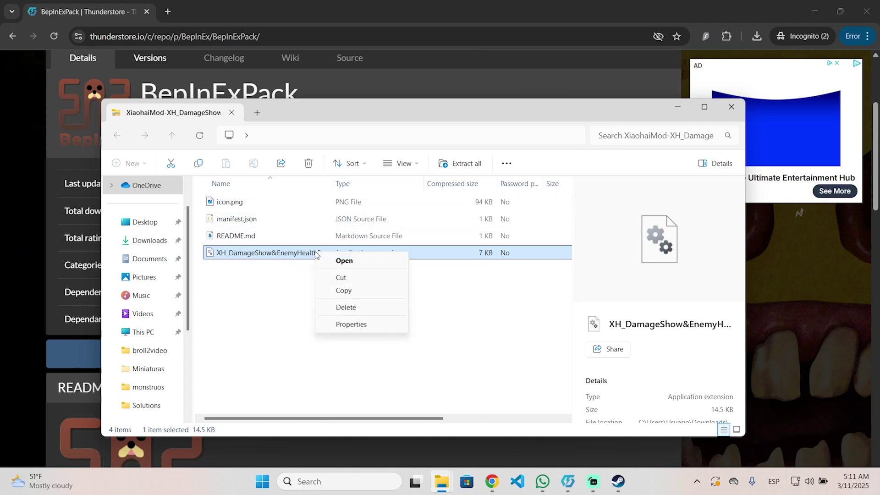
left_click(338, 291)
Paste the dll into REPO\BepInEx\plugins
mouse_move(441, 481)
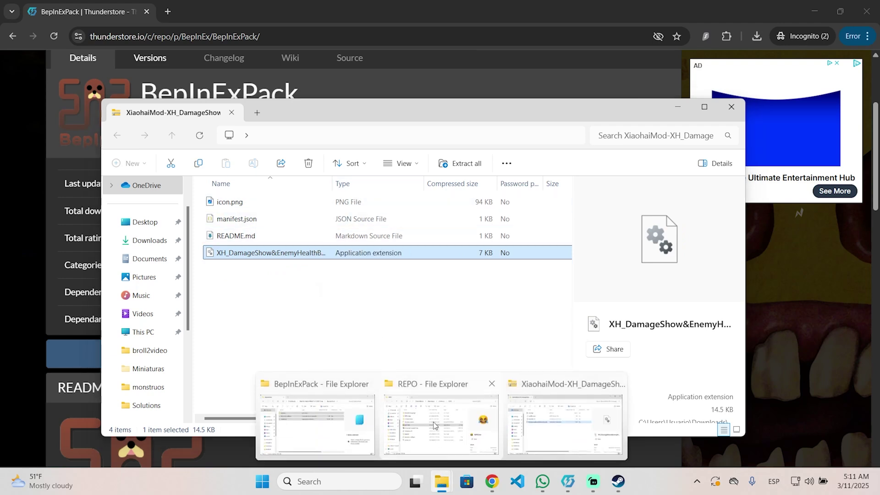
left_click(447, 417)
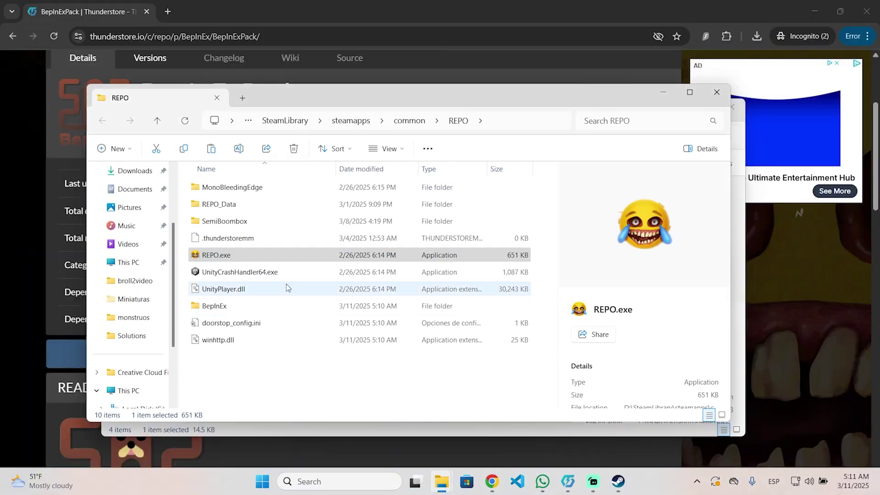
double_click(237, 307)
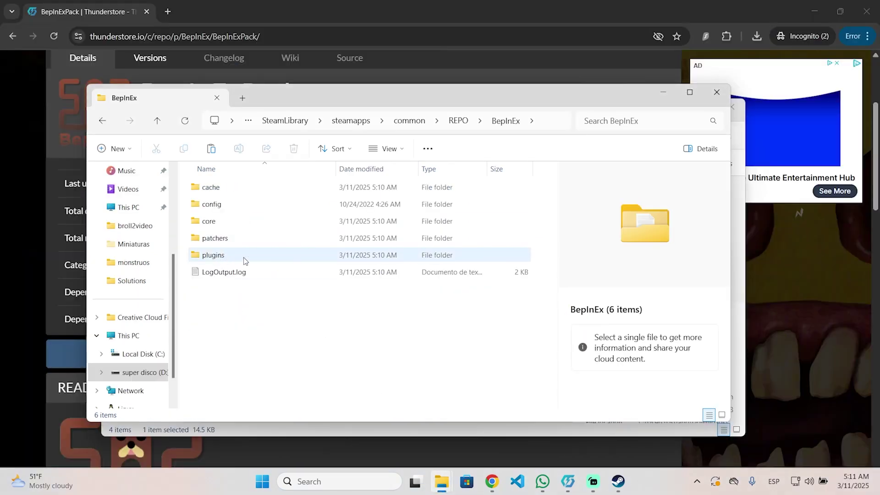
double_click(213, 255)
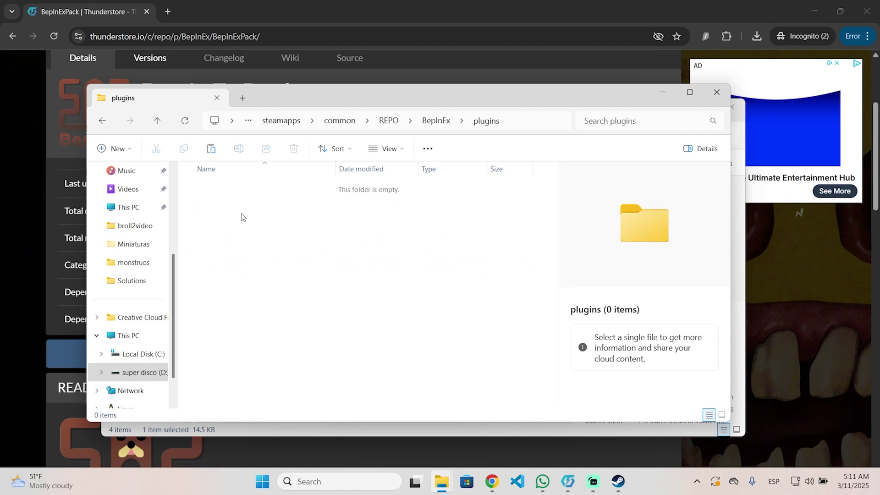
right_click(233, 200)
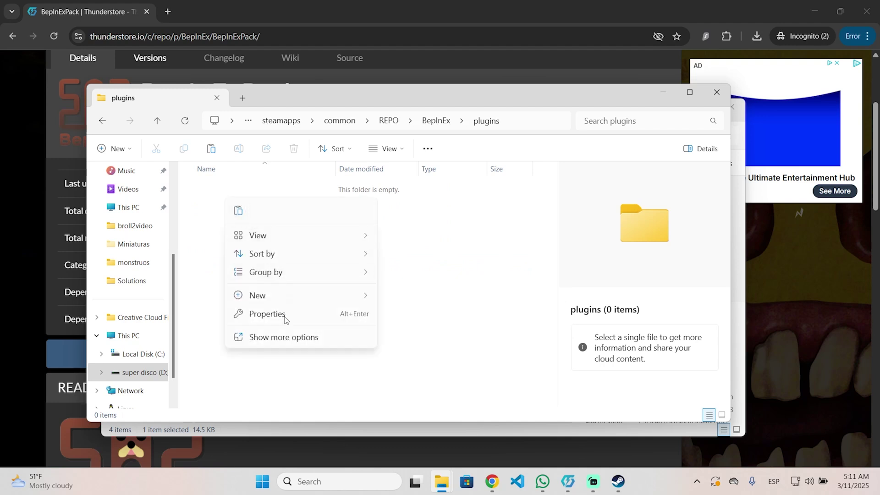
left_click(237, 211)
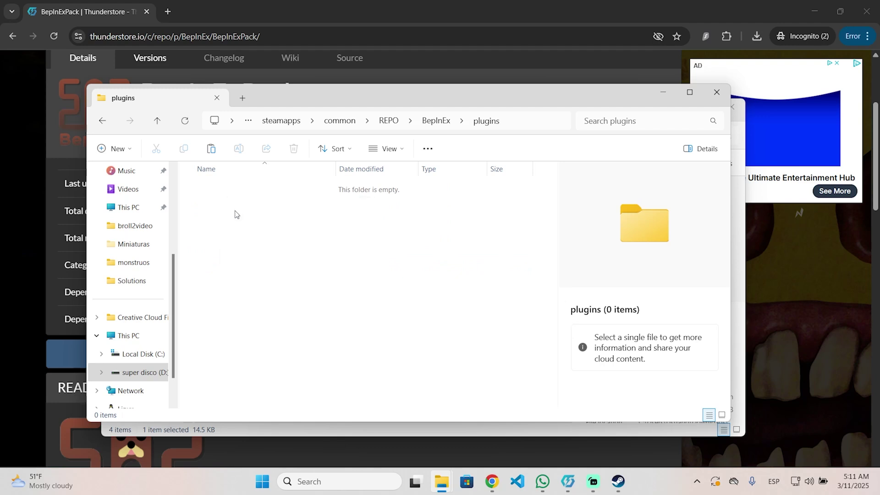
left_click_drag(328, 241, 298, 188)
Launch REPO.exe from the REPO folder and watch the BepInEx 5.4.21.0 console finish preloading
left_click(317, 243)
left_click(389, 121)
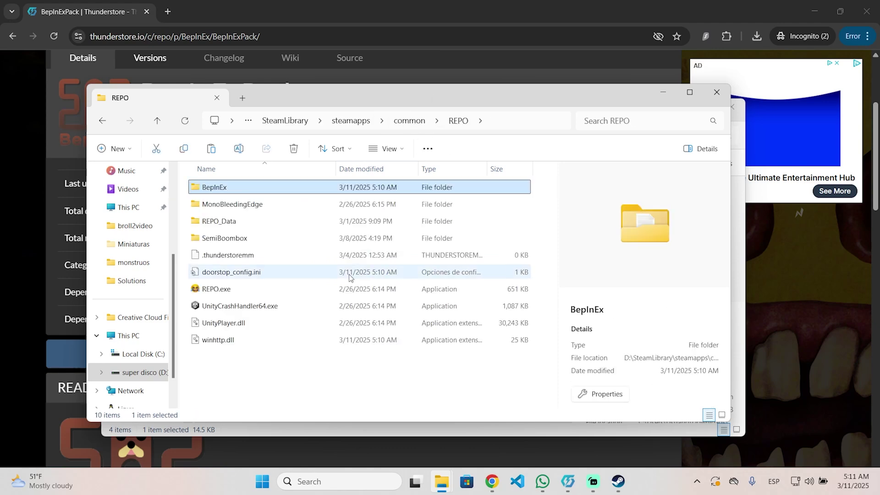
double_click(270, 290)
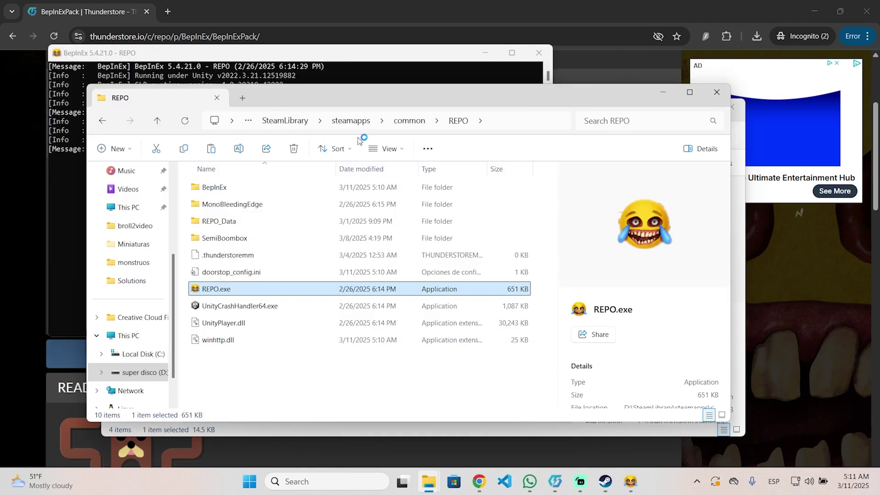
left_click_drag(324, 54, 340, 84)
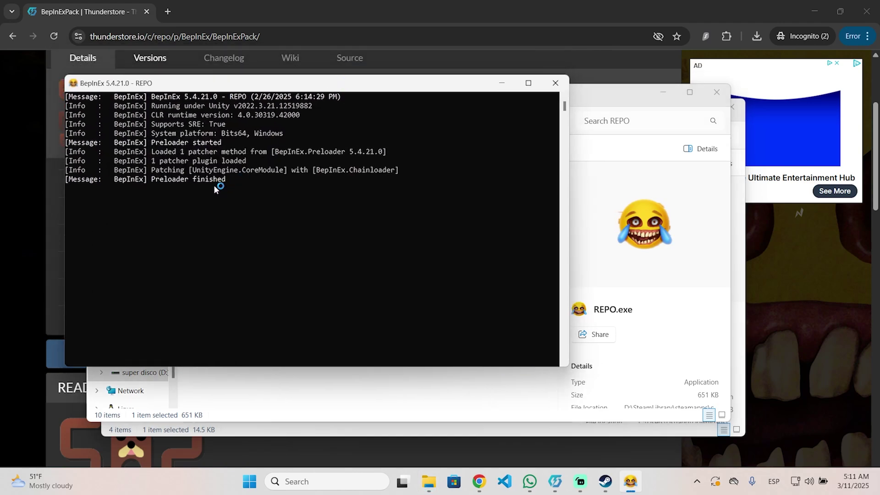